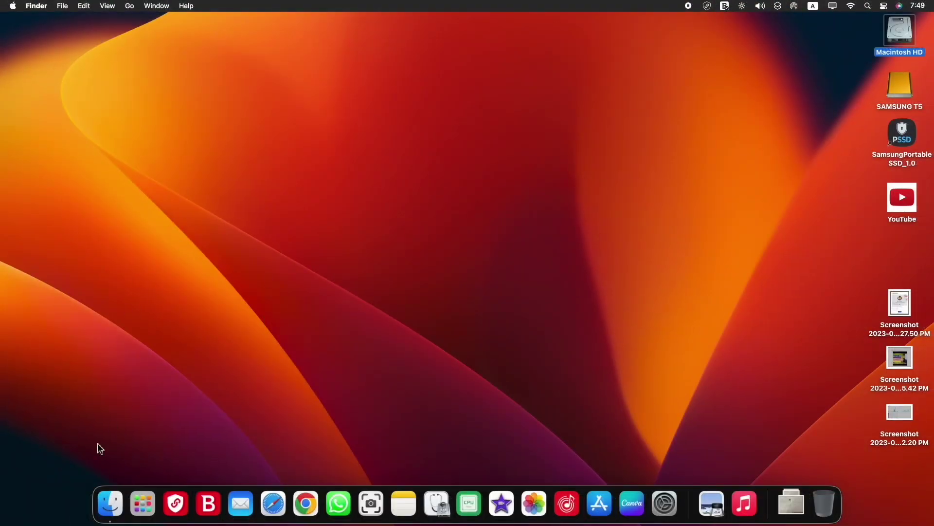
# Step: In Finder, go to the Bihar Museum 07 july folder under SAMSUNG T5 > PHOTOES
pyautogui.click(110, 503)
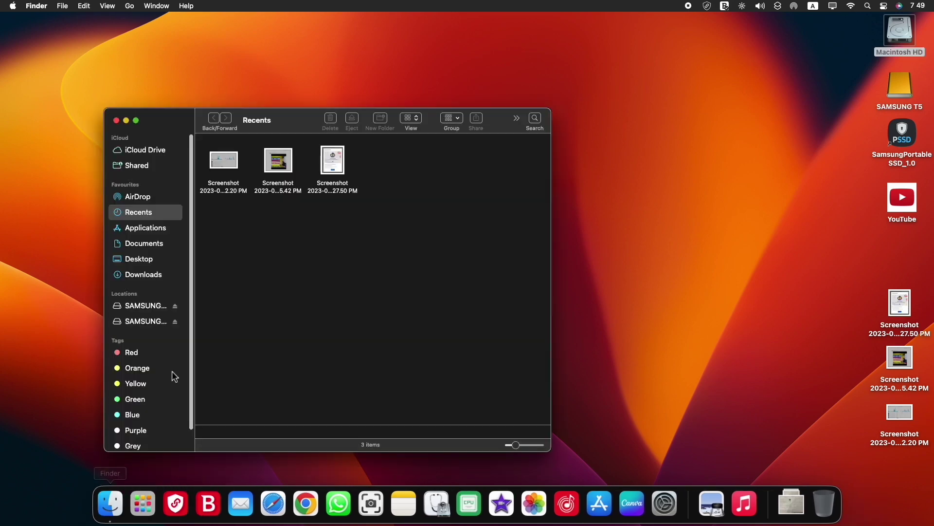
pyautogui.click(142, 315)
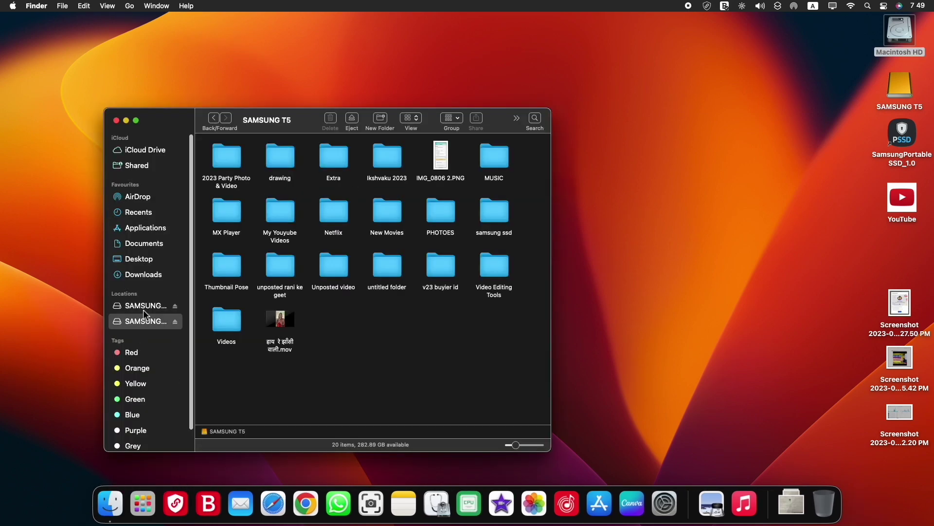
pyautogui.doubleClick(443, 215)
pyautogui.doubleClick(478, 106)
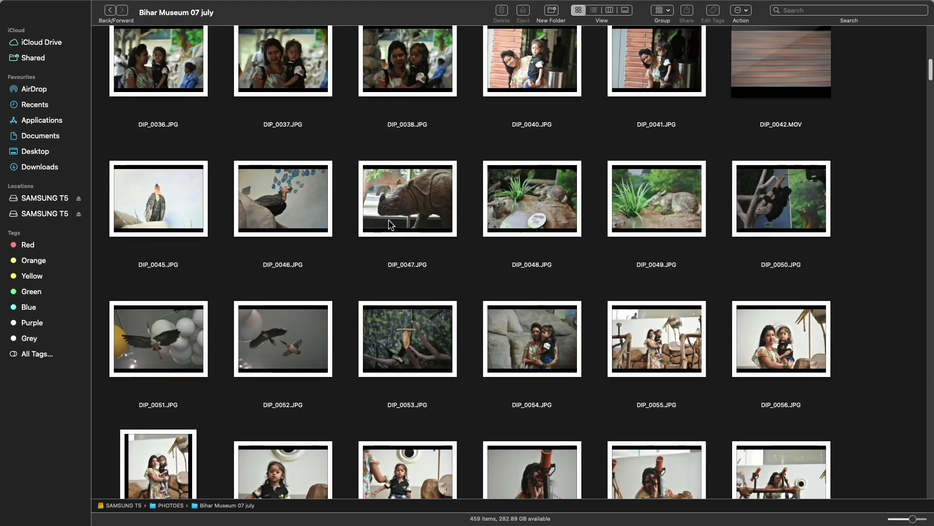
# Step: Select seven photos, including rhino DIP_0047 and rabbits DIP_0048 and DIP_0049, and add them to Photos
pyautogui.click(390, 220)
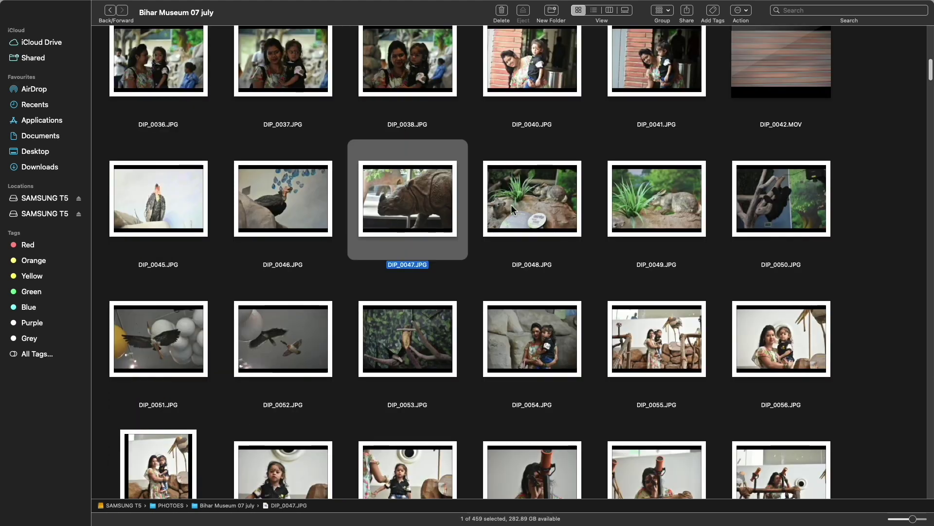
pyautogui.keyDown('super'); pyautogui.click(647, 215); pyautogui.keyUp('super')
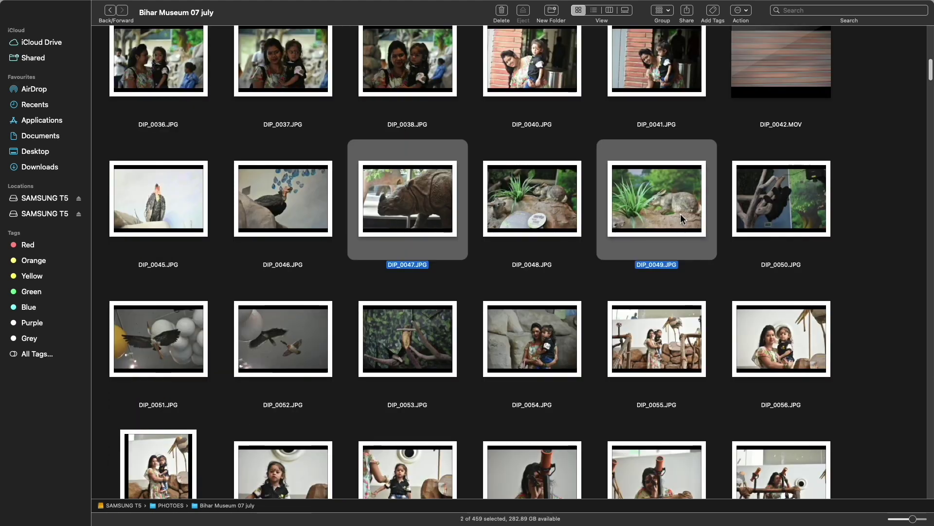
pyautogui.keyDown('super'); pyautogui.click(519, 197); pyautogui.keyUp('super')
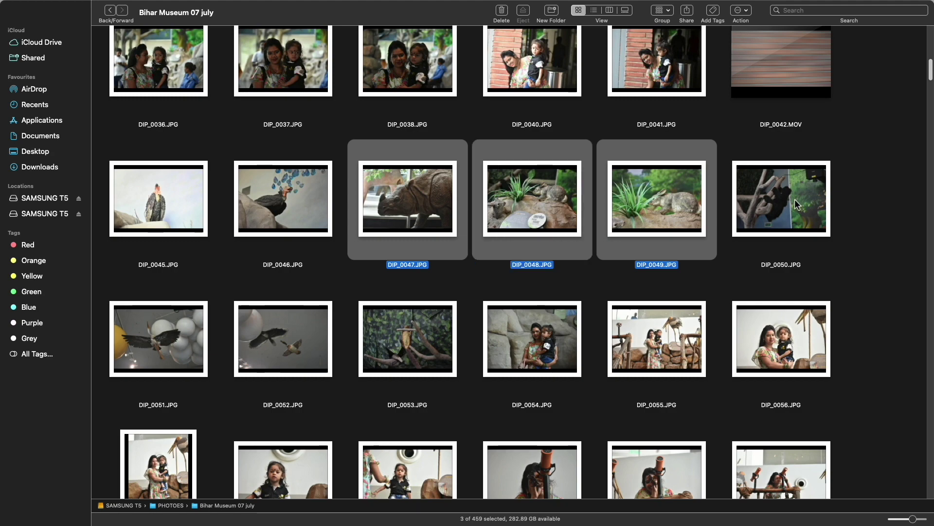
pyautogui.scroll(-1, 420, 389)
pyautogui.scroll(-2, 421, 389)
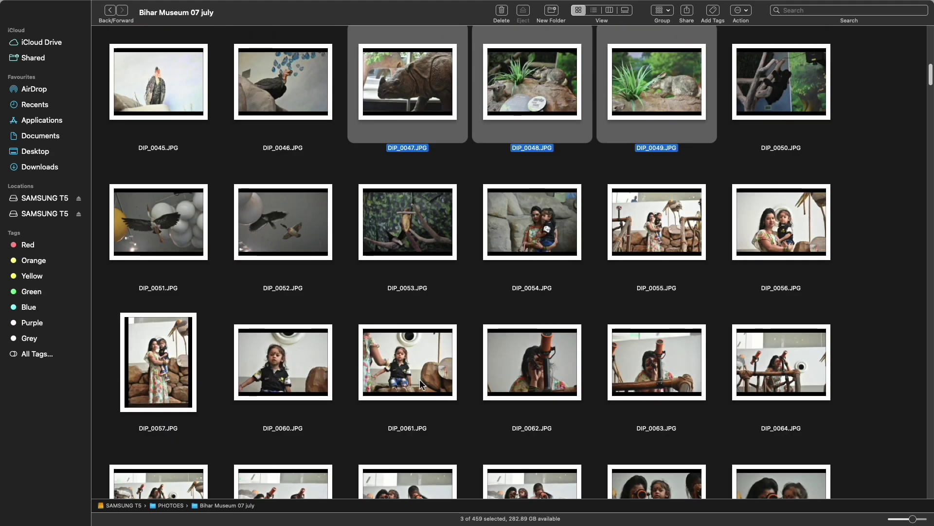
pyautogui.scroll(-3, 420, 390)
pyautogui.scroll(-1, 422, 386)
pyautogui.scroll(-1, 421, 386)
pyautogui.scroll(-1, 421, 385)
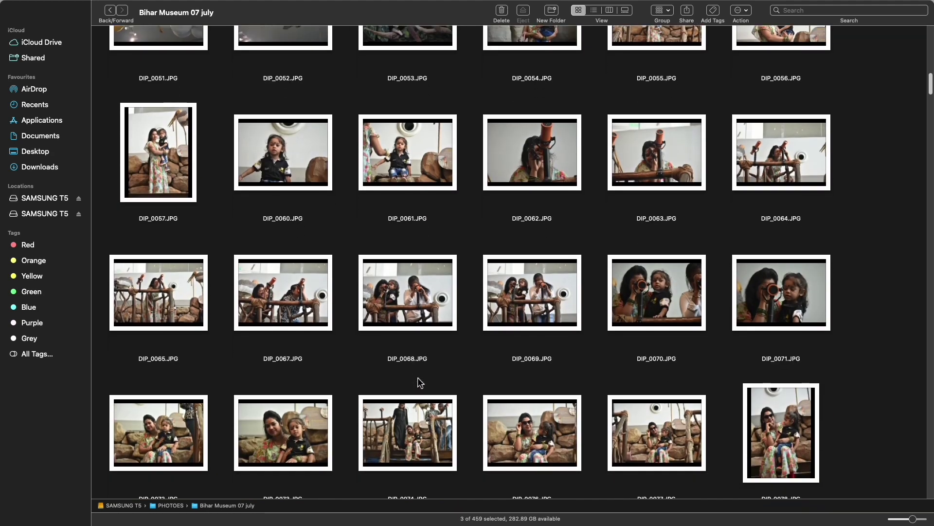
pyautogui.scroll(-1, 420, 383)
pyautogui.scroll(-1, 418, 380)
pyautogui.scroll(-5, 418, 381)
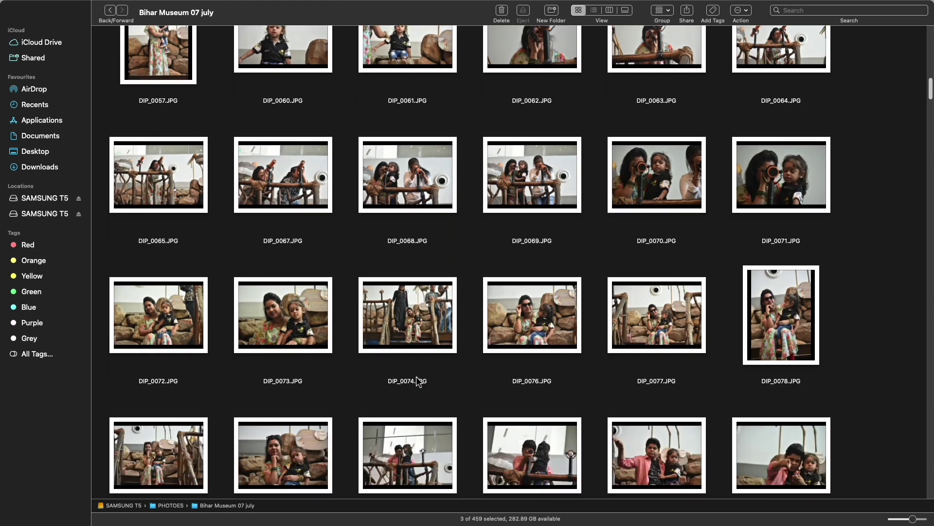
pyautogui.scroll(-20, 418, 380)
pyautogui.keyDown('super'); pyautogui.click(673, 325); pyautogui.keyUp('super')
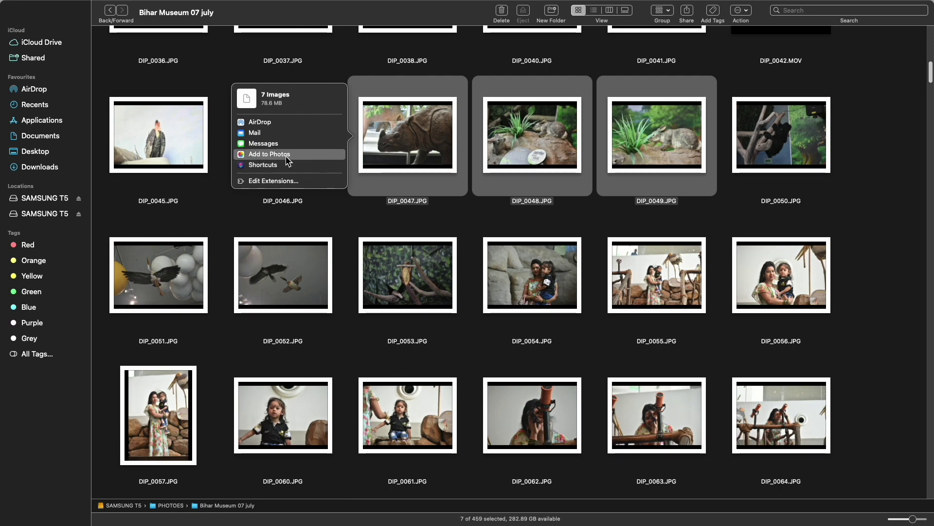
pyautogui.click(286, 159)
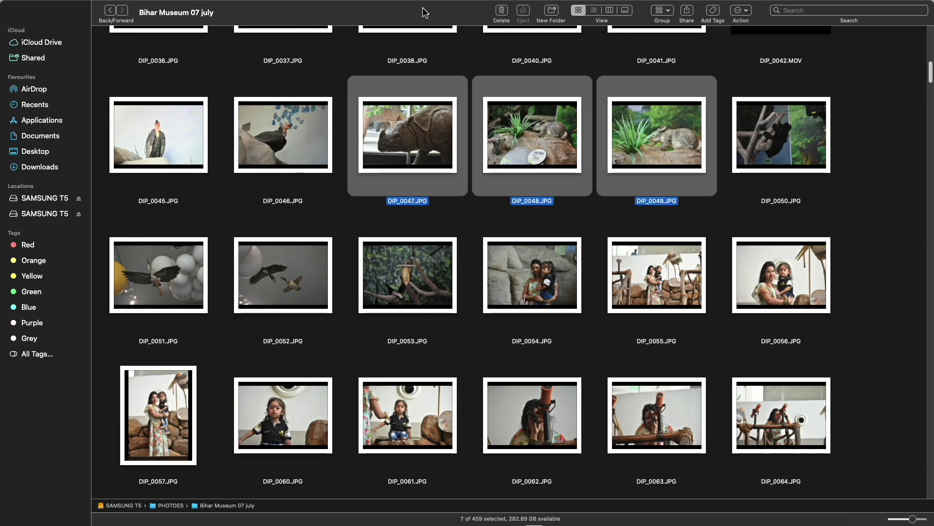
# Step: Close Finder, open Photos full-screen and view the rabbit-with-grass photo
pyautogui.click(12, 25)
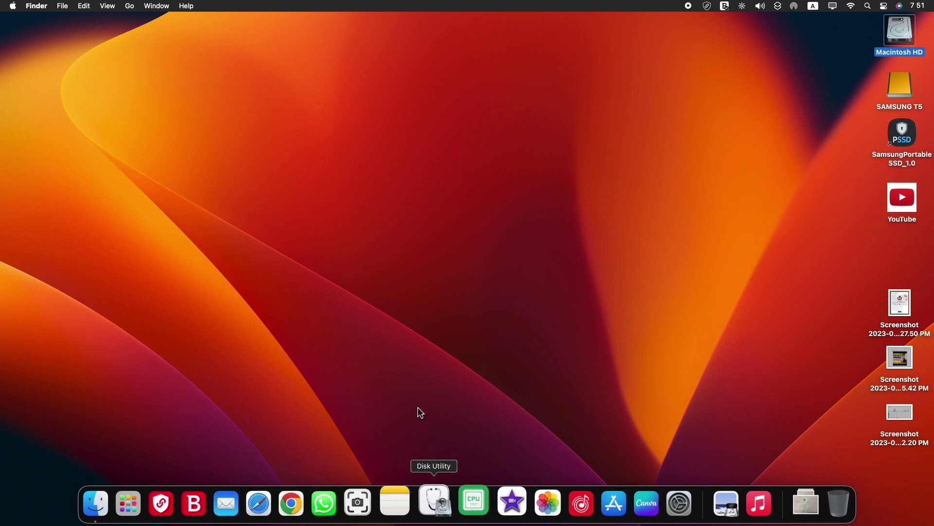
pyautogui.click(538, 501)
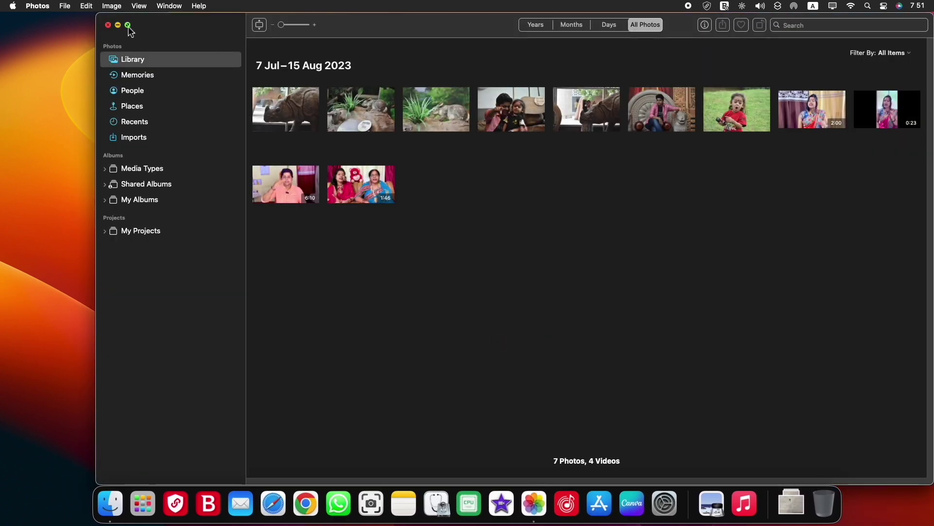
pyautogui.click(128, 26)
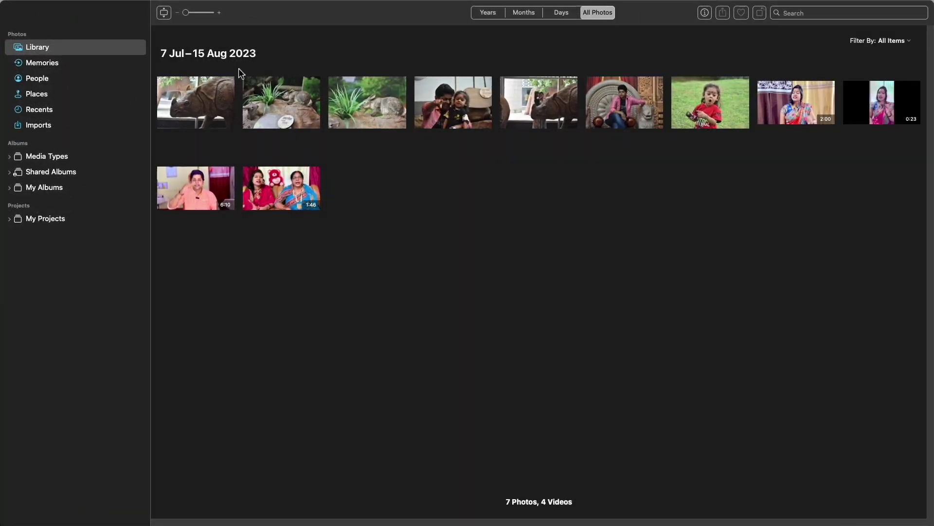
pyautogui.doubleClick(367, 103)
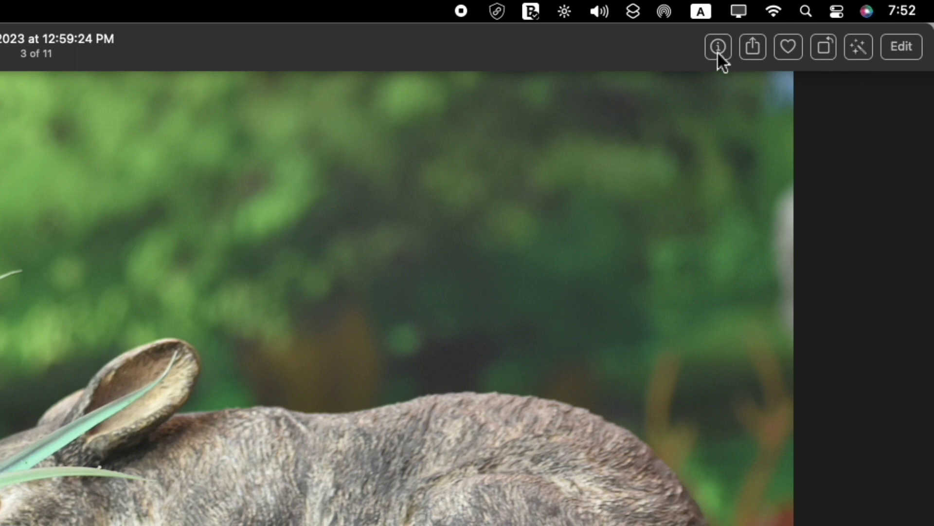
# Step: Try Auto Enhance on the rabbit photo, undo it, and enter Edit mode
pyautogui.click(857, 49)
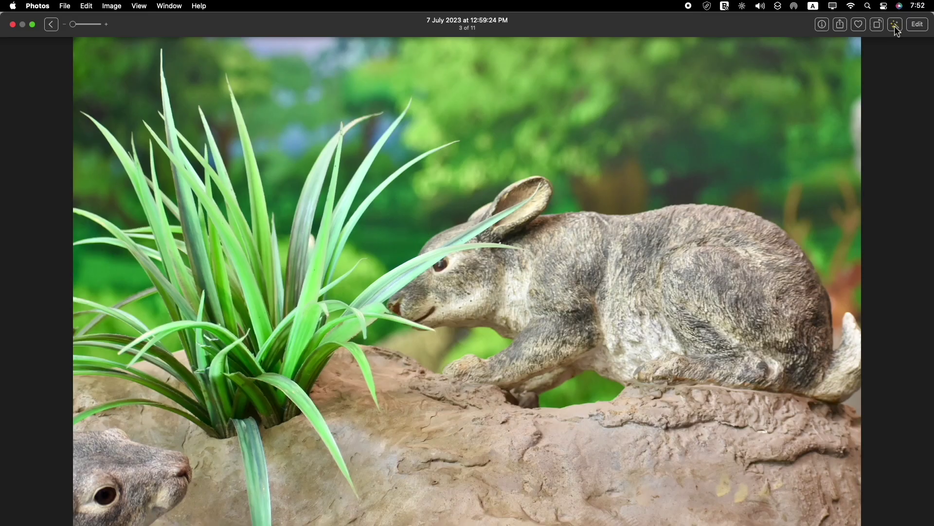
pyautogui.click(896, 28)
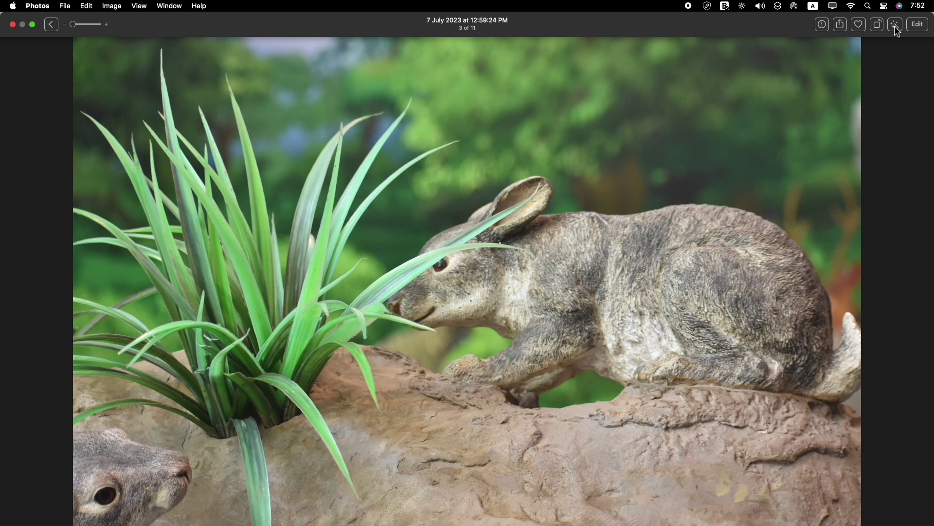
pyautogui.click(918, 27)
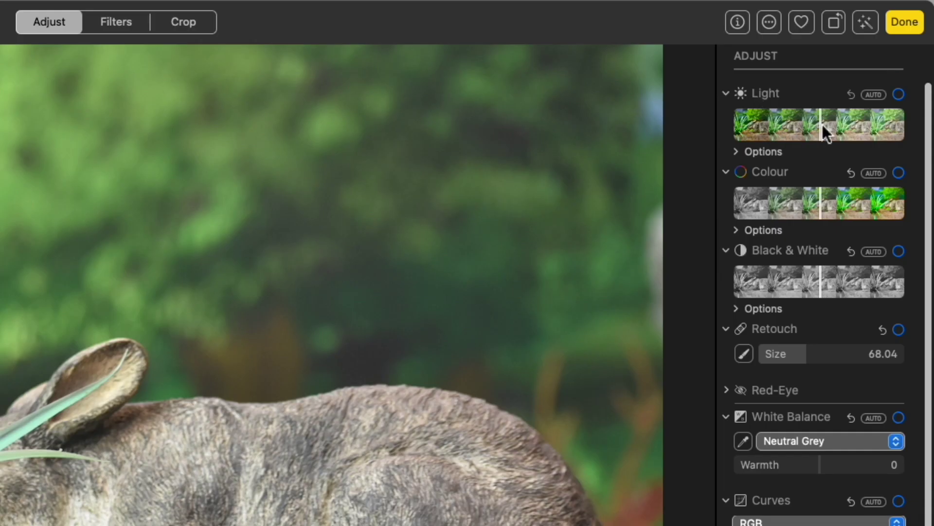
# Step: Raise the Light slider and push the Colour slider strongly right on the rabbit photo
pyautogui.moveTo(821, 133)
pyautogui.mouseDown()
pyautogui.moveTo(901, 147)
pyautogui.moveTo(882, 163)
pyautogui.mouseUp()
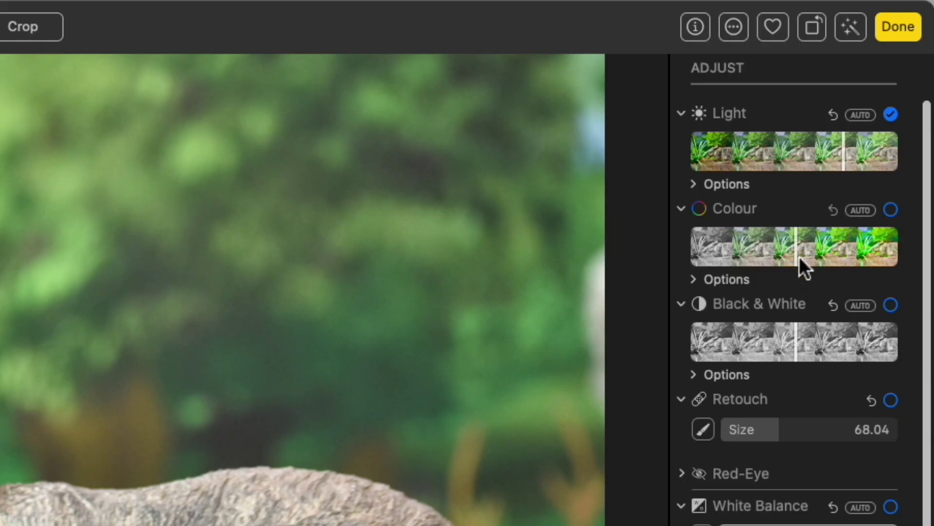
pyautogui.moveTo(796, 255); pyautogui.dragTo(835, 268)
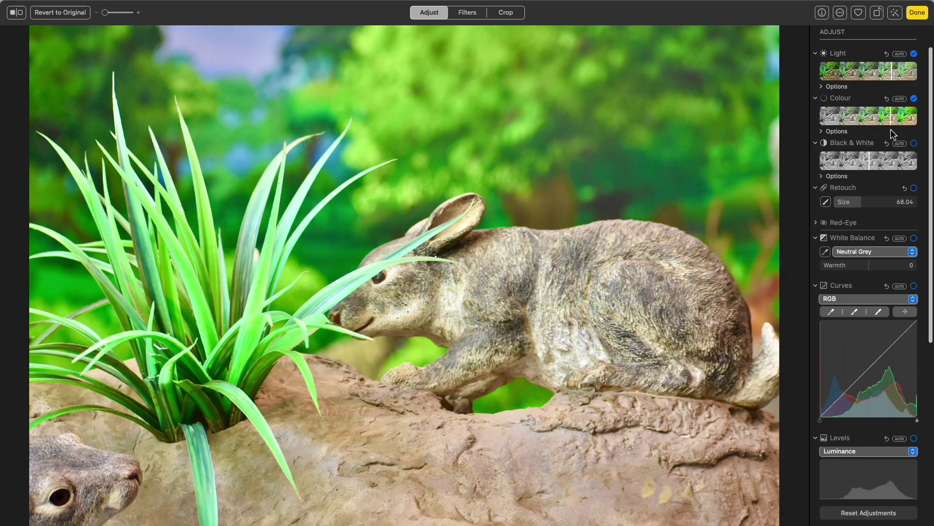
pyautogui.moveTo(879, 276); pyautogui.dragTo(901, 130)
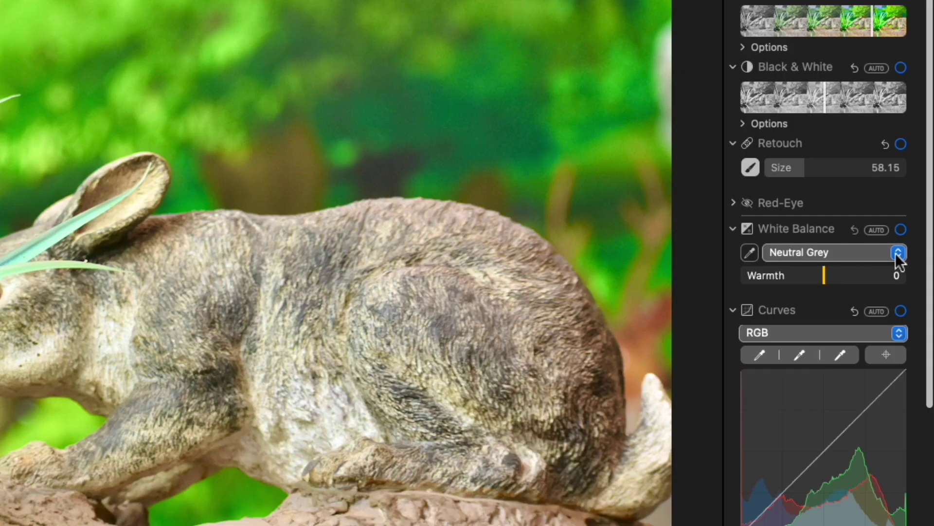
pyautogui.click(898, 253)
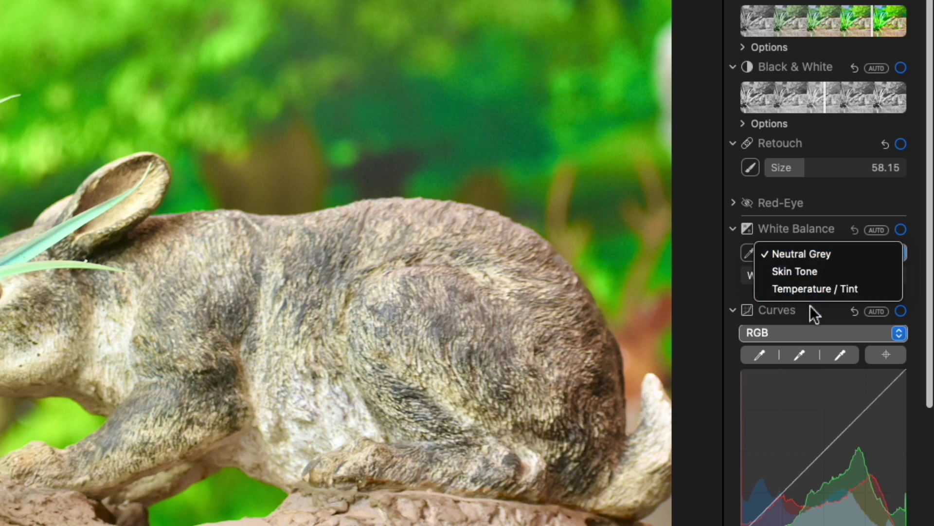
# Step: Switch White Balance to Temperature / Tint at 4,656K with tint 29.81
pyautogui.click(847, 288)
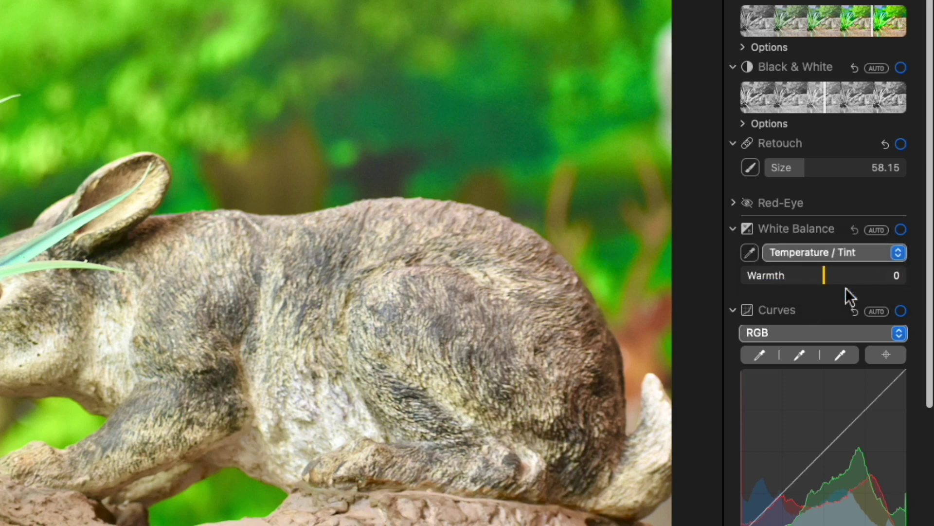
pyautogui.moveTo(796, 279)
pyautogui.mouseDown()
pyautogui.moveTo(923, 282)
pyautogui.moveTo(790, 258)
pyautogui.mouseUp()
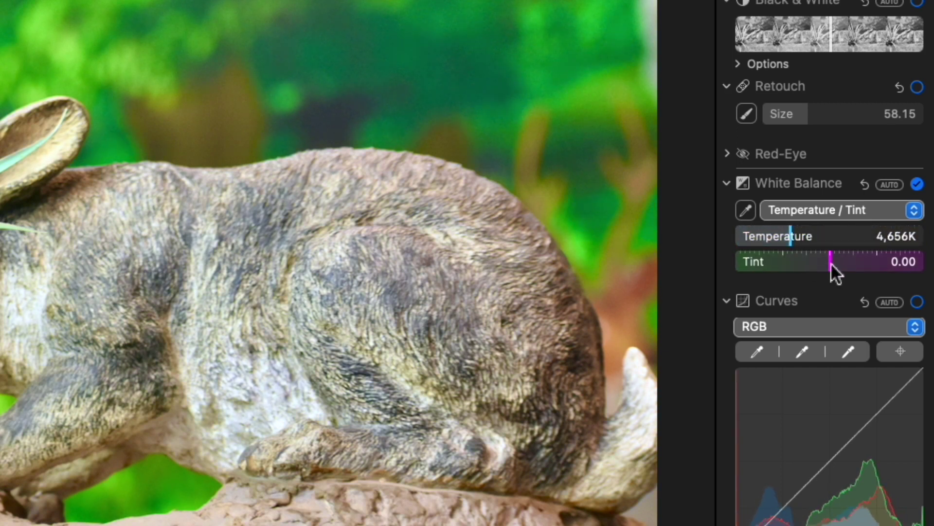
pyautogui.moveTo(831, 265)
pyautogui.mouseDown()
pyautogui.moveTo(886, 269)
pyautogui.moveTo(785, 267)
pyautogui.moveTo(835, 270)
pyautogui.mouseUp()
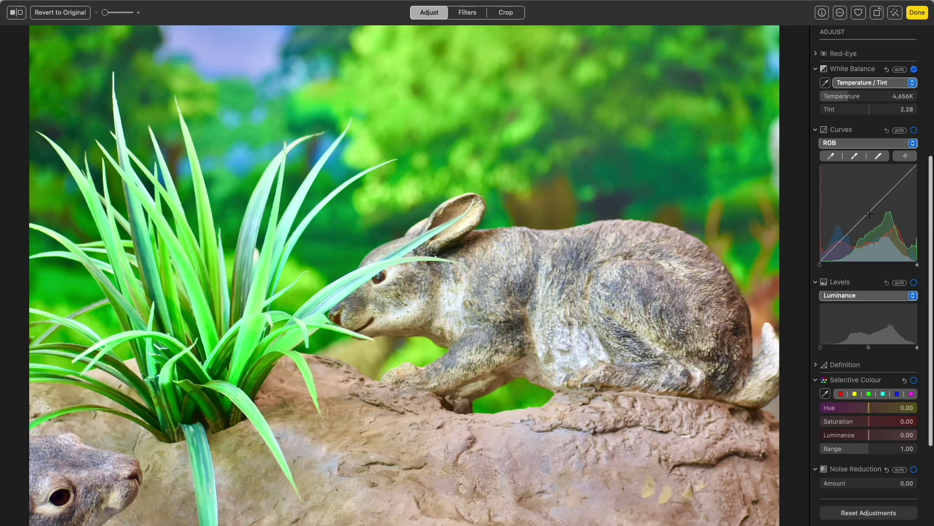
# Step: Lift the RGB curve sharply, then ease it back to a gentle midtone brightening
pyautogui.moveTo(867, 211); pyautogui.dragTo(860, 191)
pyautogui.moveTo(740, 227)
pyautogui.mouseDown()
pyautogui.moveTo(763, 264)
pyautogui.moveTo(755, 255)
pyautogui.mouseUp()
# Step: Check the Levels channel list, leaving it on Luminance
pyautogui.scroll(-2, 889, 281)
pyautogui.scroll(-2, 889, 282)
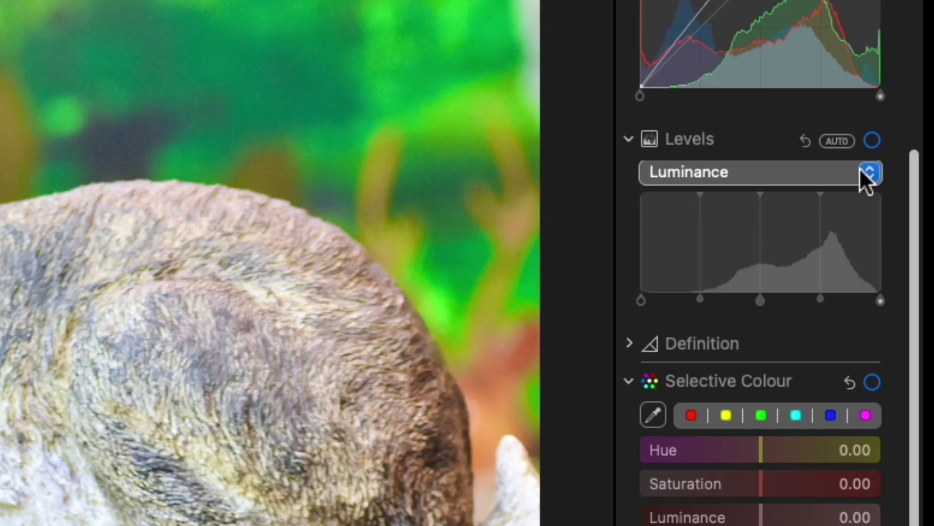
pyautogui.click(864, 172)
pyautogui.click(864, 168)
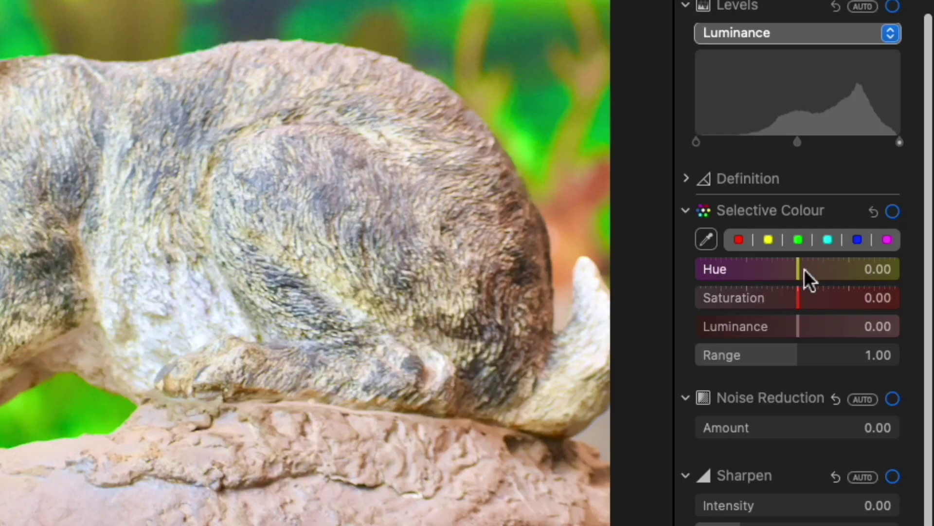
# Step: Set Selective Colour hue −7.59, saturation 4.36, luminance 3.13, and Sharpen intensity 0.36
pyautogui.moveTo(798, 267)
pyautogui.mouseDown()
pyautogui.moveTo(772, 282)
pyautogui.moveTo(787, 283)
pyautogui.mouseUp()
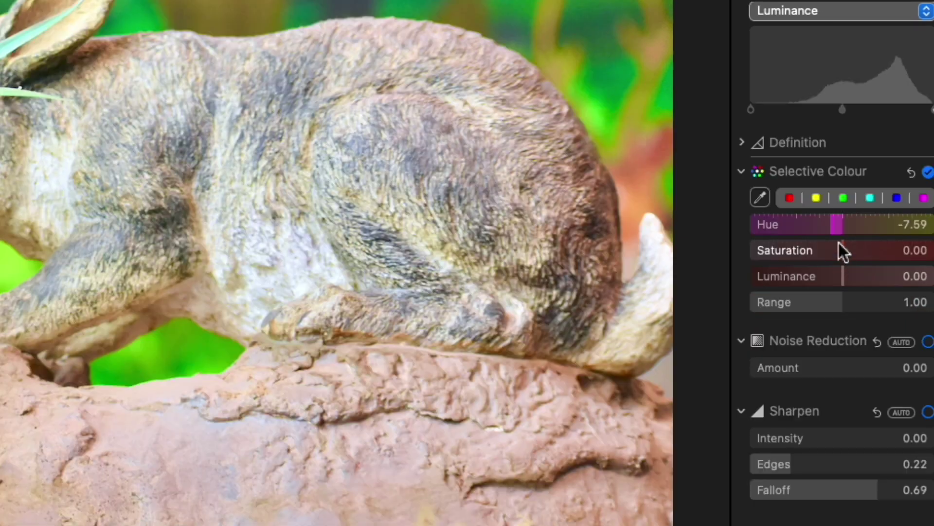
pyautogui.moveTo(844, 255)
pyautogui.mouseDown()
pyautogui.moveTo(818, 262)
pyautogui.moveTo(861, 264)
pyautogui.mouseUp()
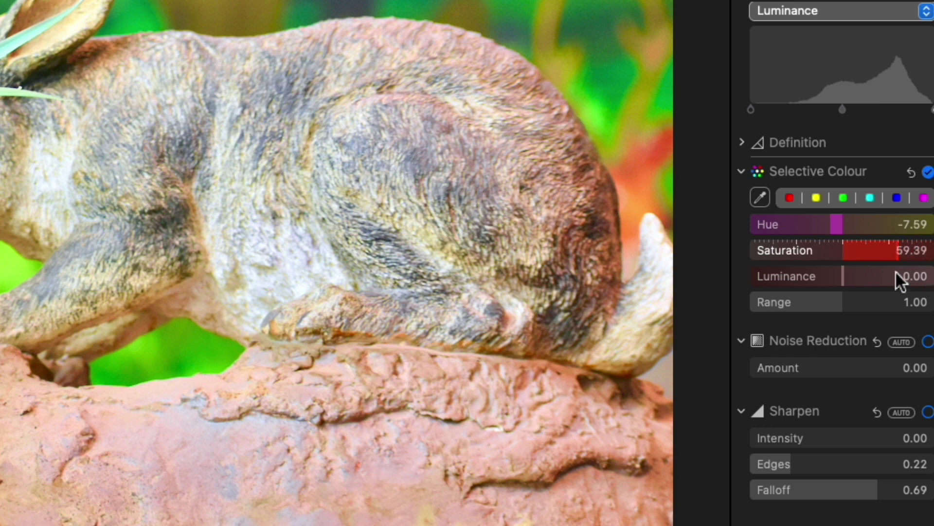
pyautogui.moveTo(871, 271)
pyautogui.mouseDown()
pyautogui.moveTo(848, 271)
pyautogui.moveTo(878, 287)
pyautogui.moveTo(813, 286)
pyautogui.moveTo(883, 296)
pyautogui.moveTo(852, 293)
pyautogui.mouseUp()
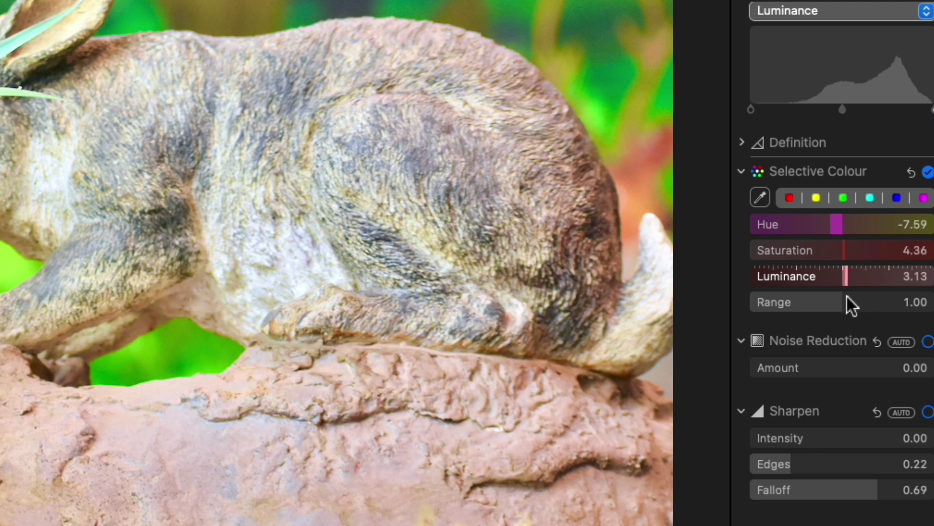
pyautogui.moveTo(754, 440)
pyautogui.mouseDown()
pyautogui.moveTo(924, 469)
pyautogui.moveTo(803, 465)
pyautogui.mouseUp()
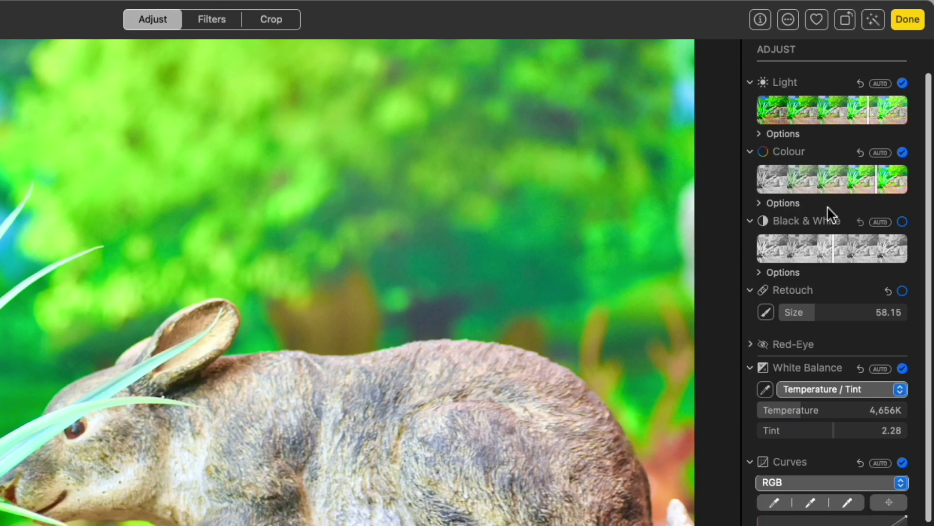
pyautogui.scroll(-5, 827, 207)
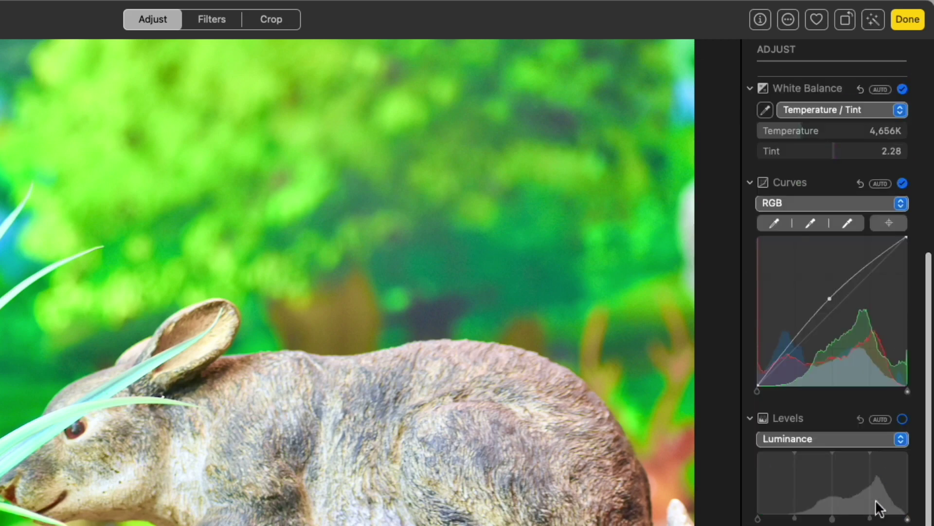
# Step: Finish the rabbit edits and open the pink-shirt man's portrait in Edit mode
pyautogui.scroll(-2, 875, 481)
pyautogui.click(908, 20)
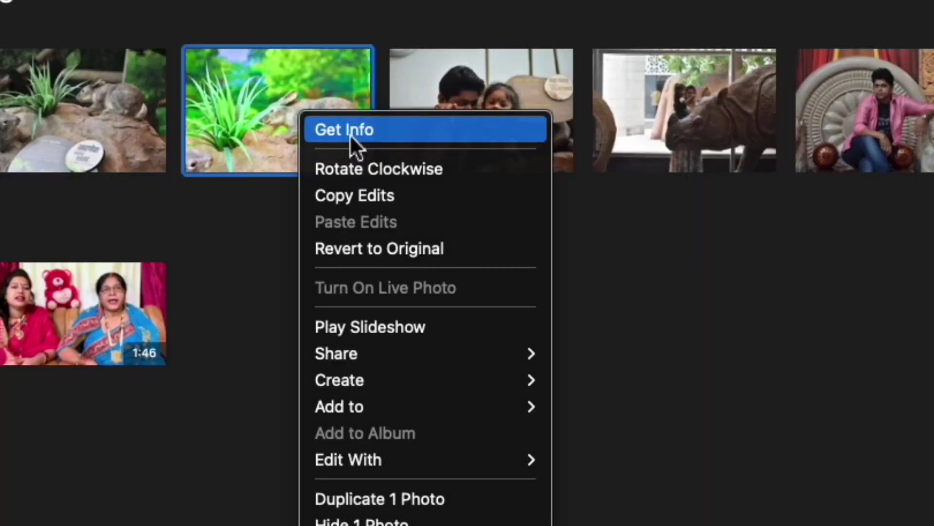
pyautogui.click(349, 134)
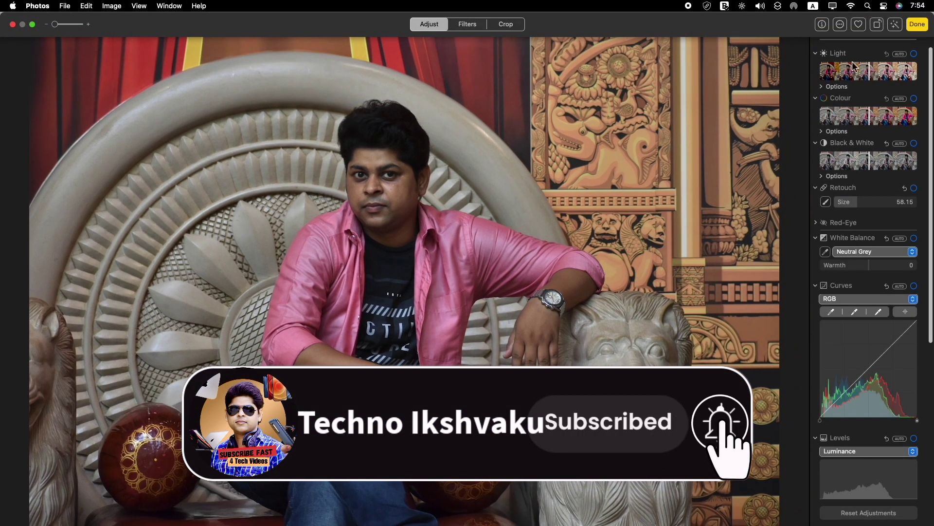
pyautogui.click(923, 27)
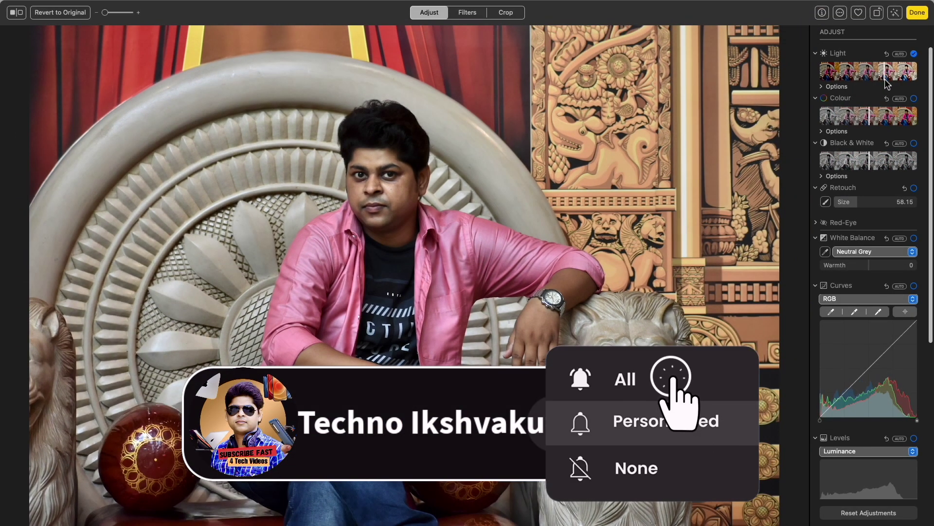
# Step: Enhance the portrait's Colour and set Temperature / Tint white balance to 4,155K
pyautogui.click(872, 124)
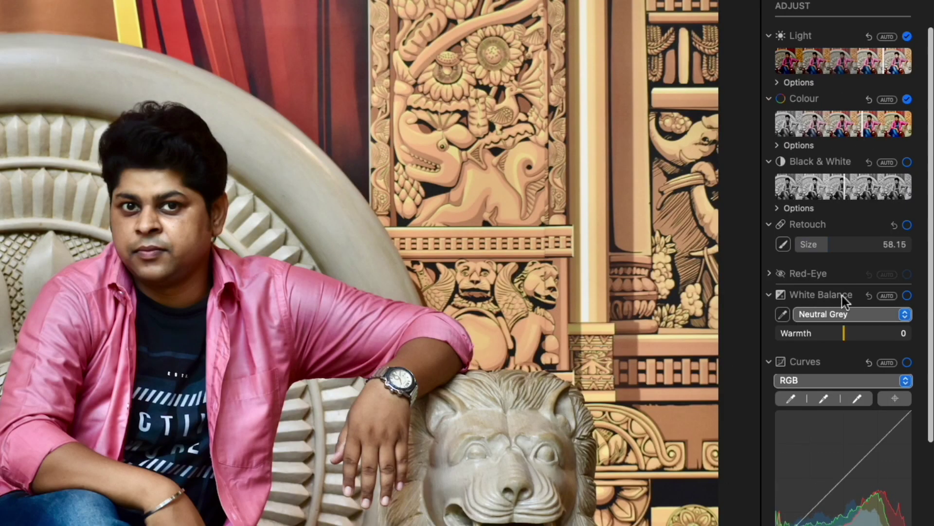
pyautogui.click(872, 251)
pyautogui.click(876, 344)
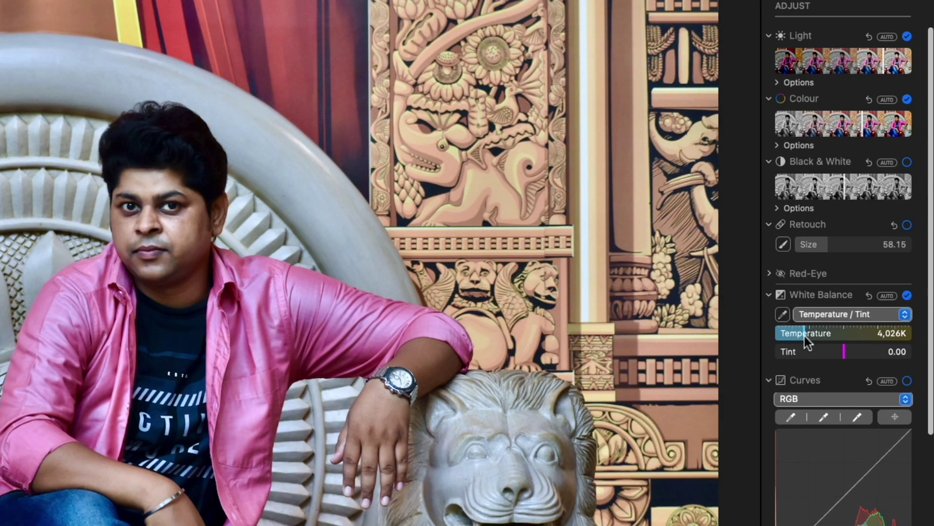
pyautogui.moveTo(805, 339); pyautogui.dragTo(812, 338)
# Step: Lift the curve, shift Selective Colour hue to 6.32, sharpen to 0.31, and finish editing
pyautogui.moveTo(845, 500); pyautogui.dragTo(836, 487)
pyautogui.scroll(-7, 846, 483)
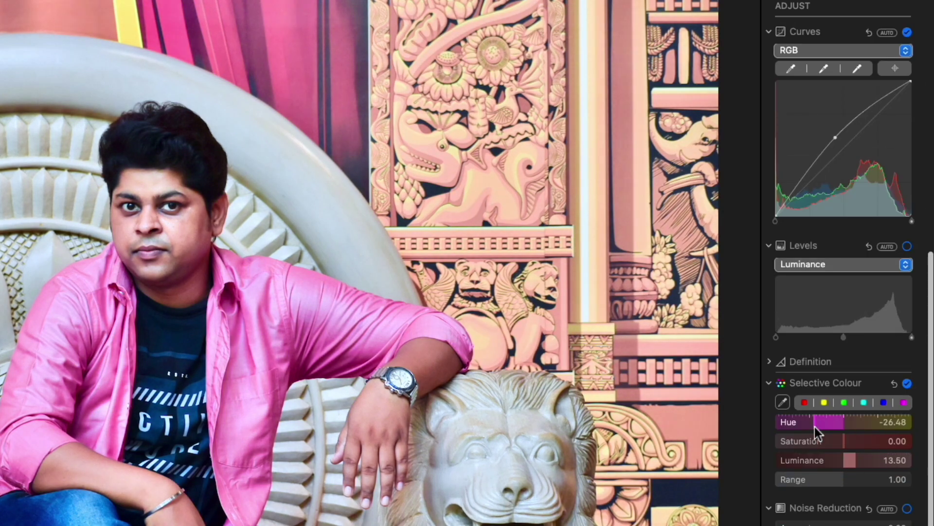
pyautogui.moveTo(815, 427); pyautogui.dragTo(871, 441)
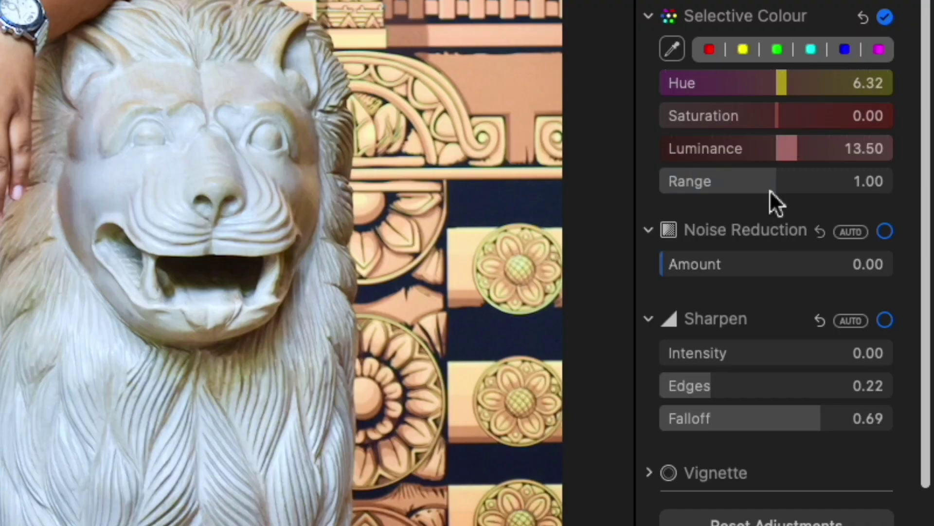
pyautogui.moveTo(699, 362); pyautogui.dragTo(734, 359)
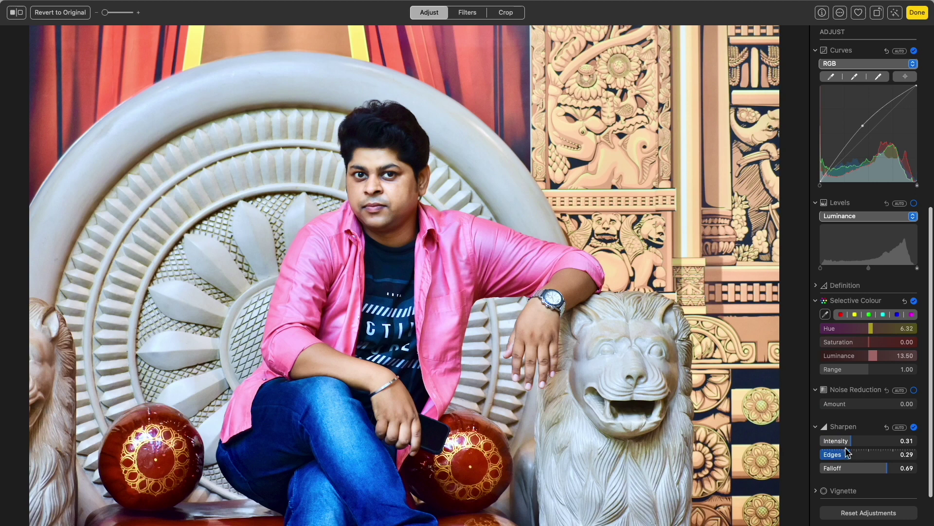
pyautogui.click(917, 13)
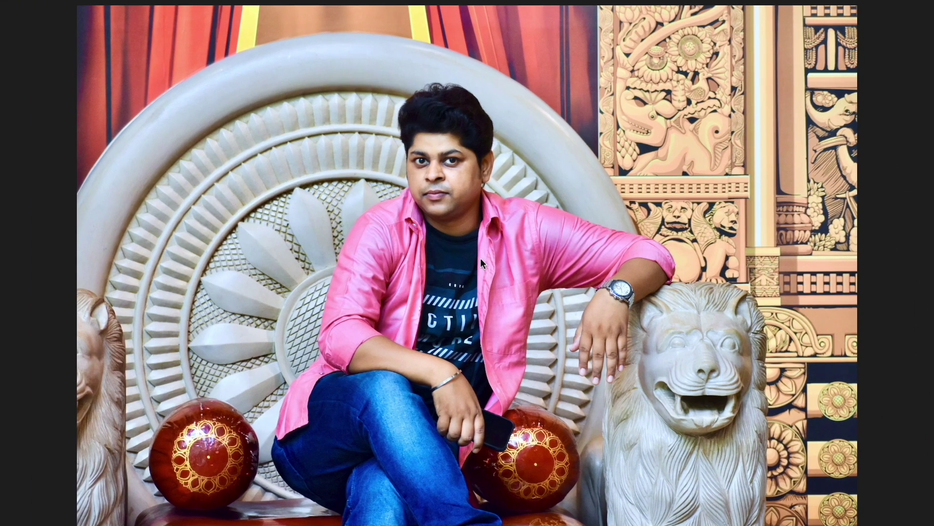
# Step: Copy the portrait's edits and return to the library grid
pyautogui.rightClick(413, 104)
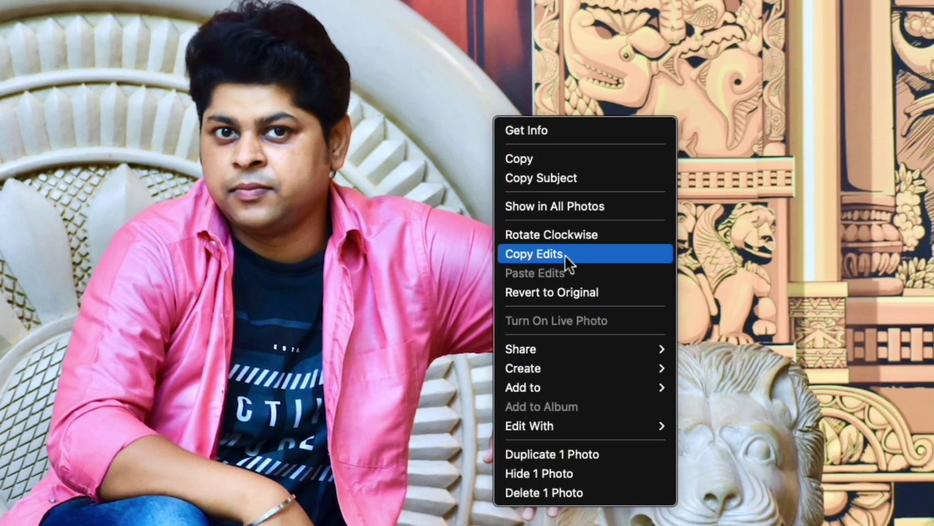
pyautogui.click(565, 255)
pyautogui.press('Escape')
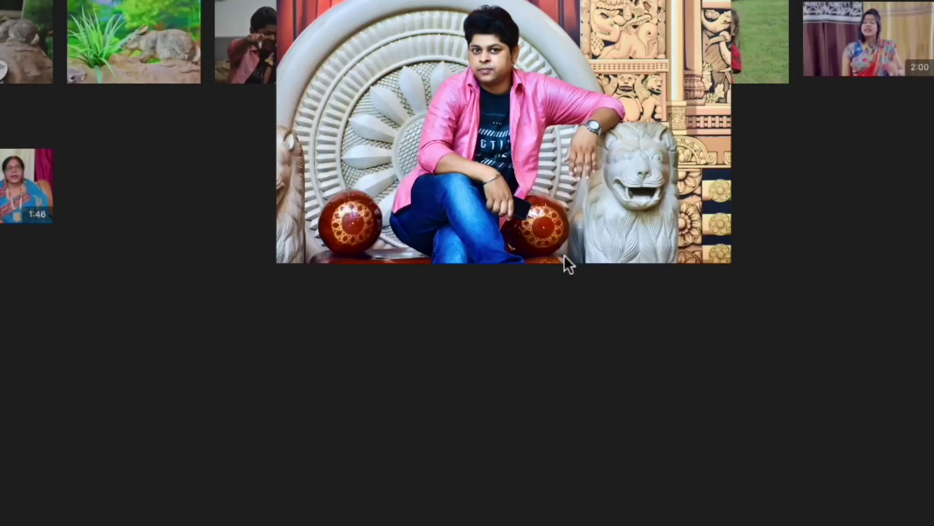
# Step: Paste the portrait's edits onto the girl's photo, then revert it to original
pyautogui.doubleClick(705, 30)
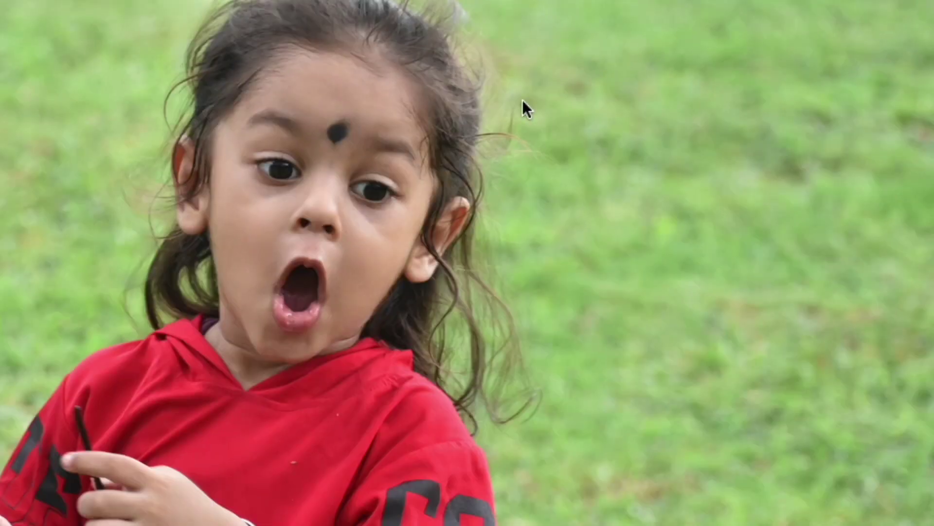
pyautogui.rightClick(524, 90)
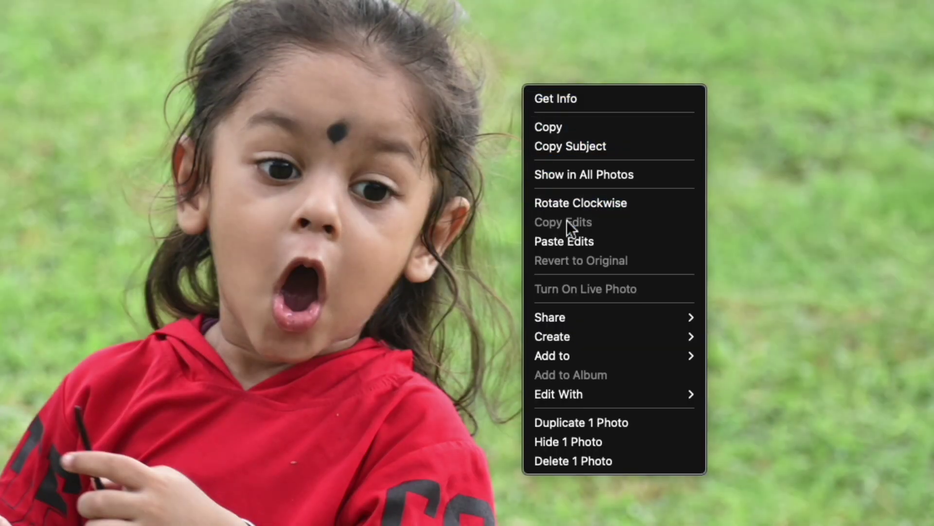
pyautogui.click(575, 244)
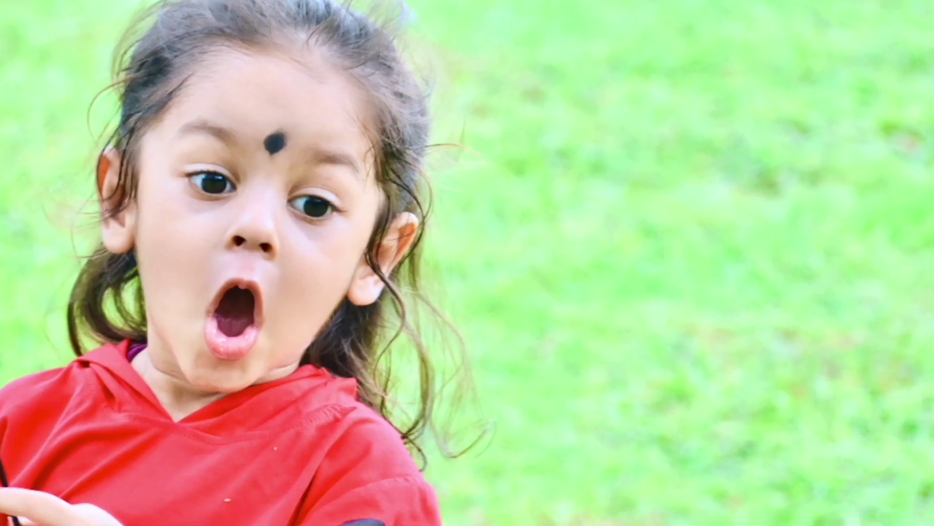
pyautogui.rightClick(707, 81)
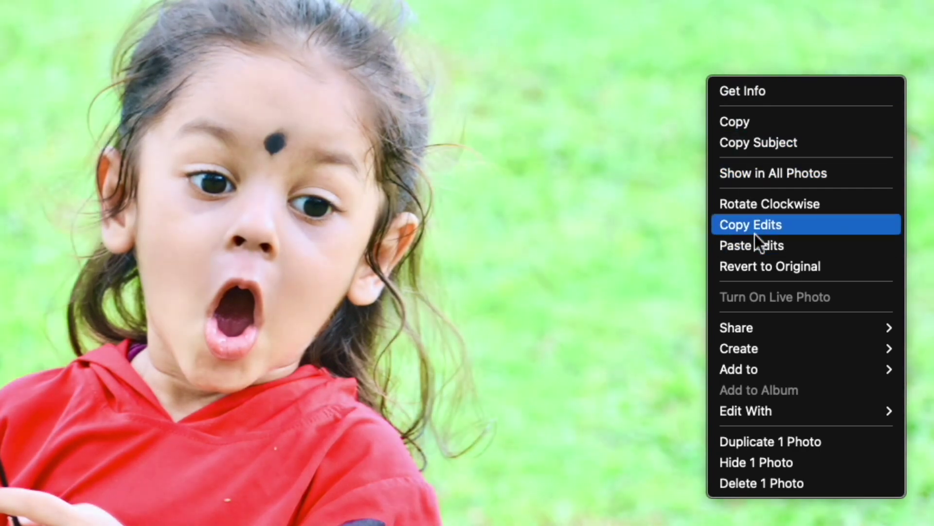
pyautogui.click(781, 267)
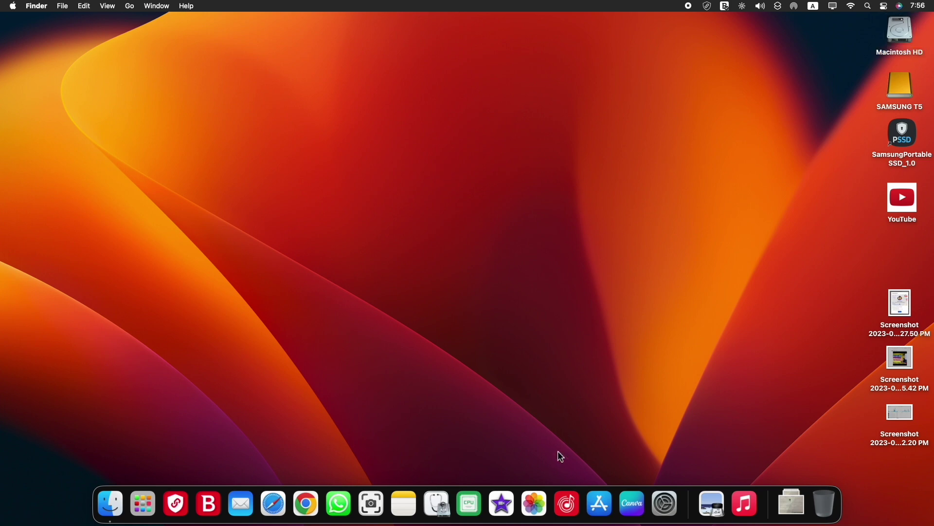
# Step: Bring up the Photos library from the Dock, then tuck it aside to show the desktop
pyautogui.click(542, 493)
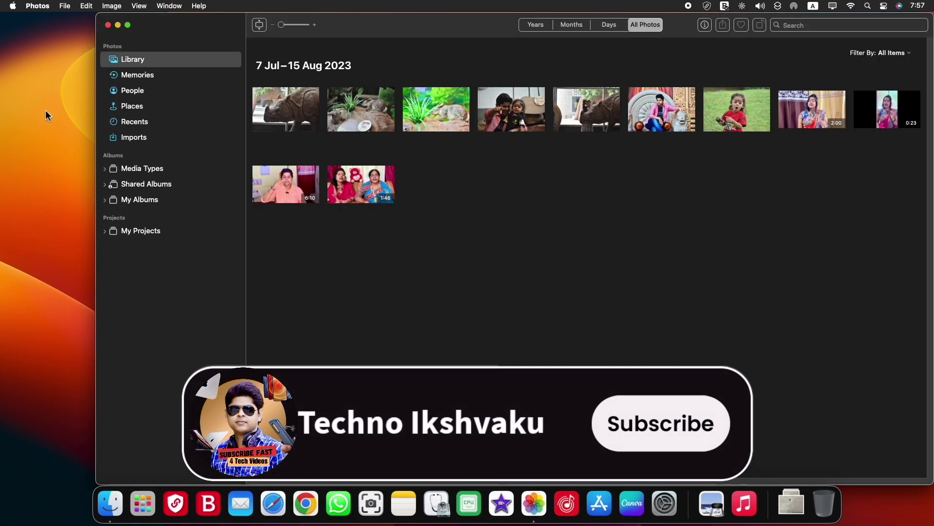
pyautogui.click(46, 110)
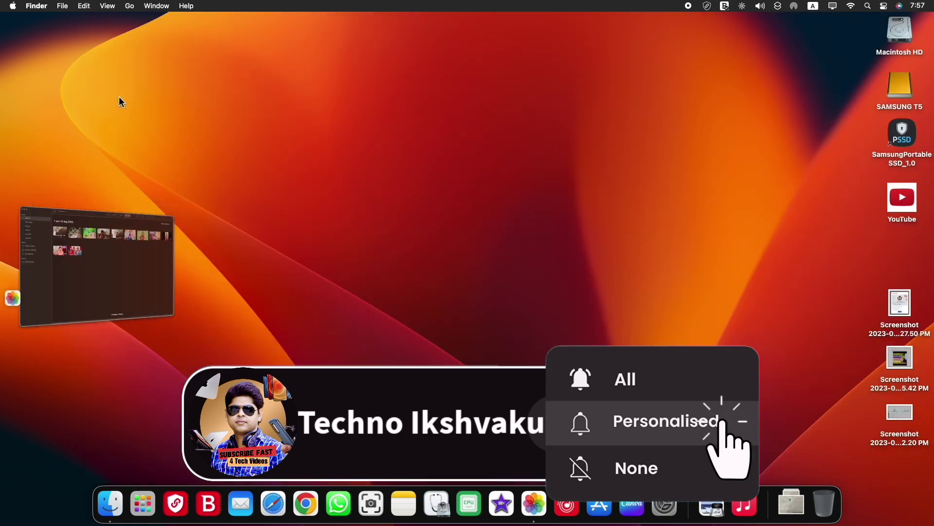